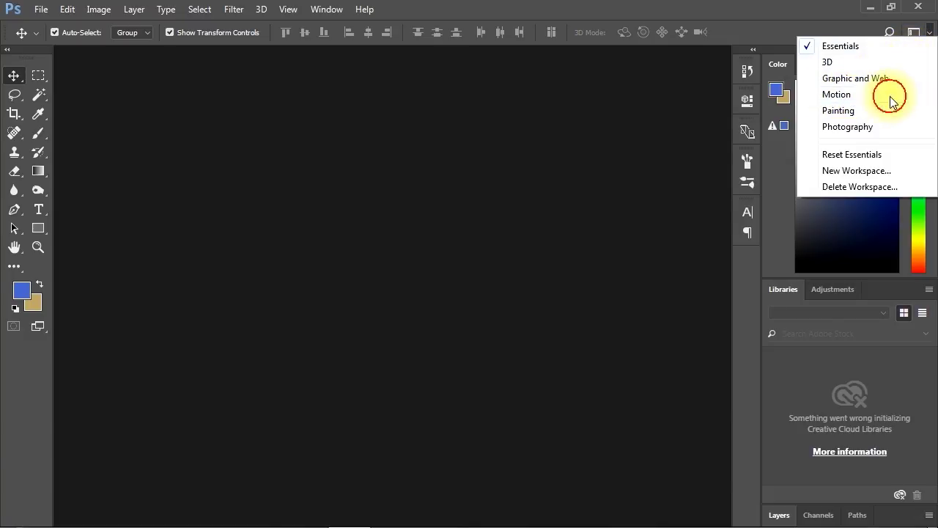
- Switch to the Motion workspace and add original video.mp4 to the timeline's video track
left_click(889, 96)
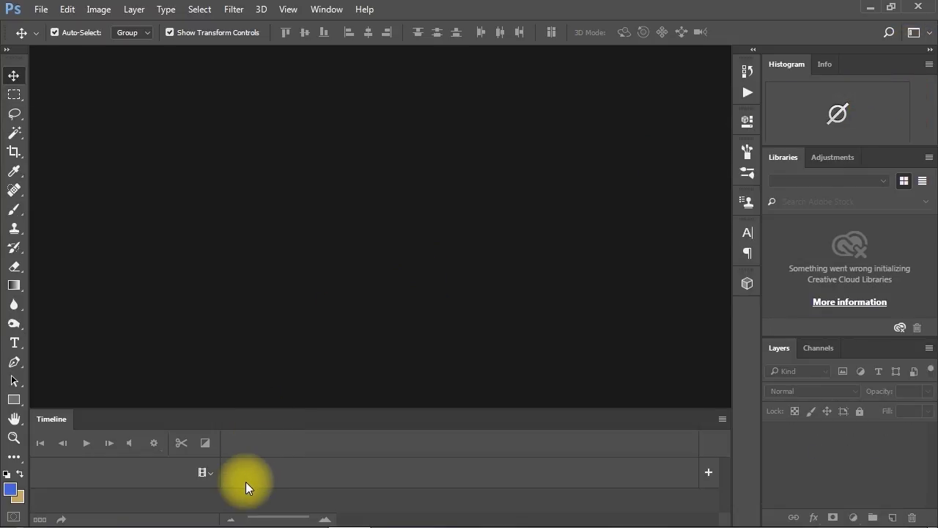
left_click(201, 473)
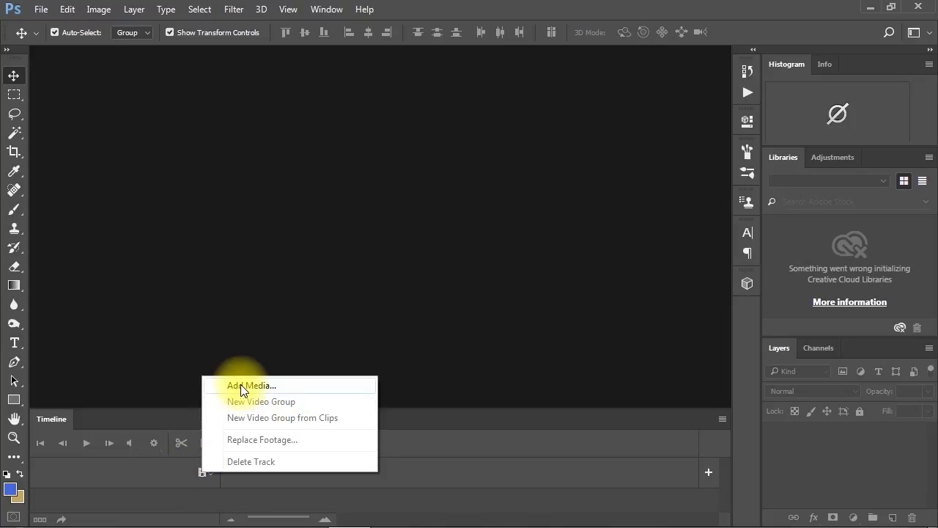
left_click(288, 386)
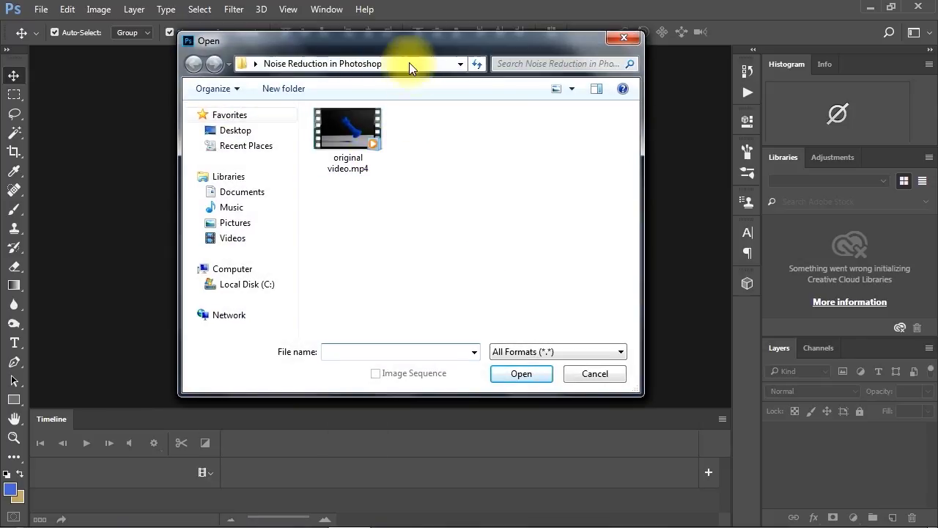
left_click_drag(411, 45, 405, 59)
left_click(363, 176)
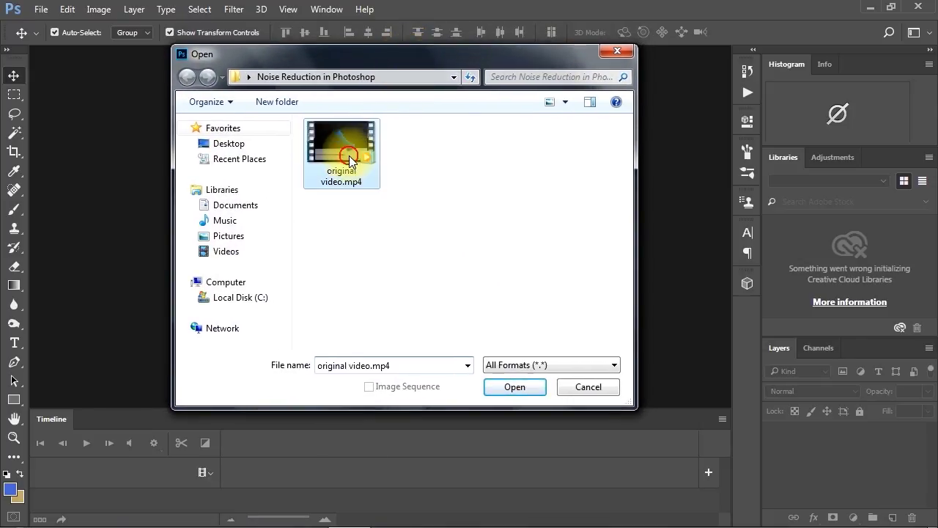
left_click(515, 387)
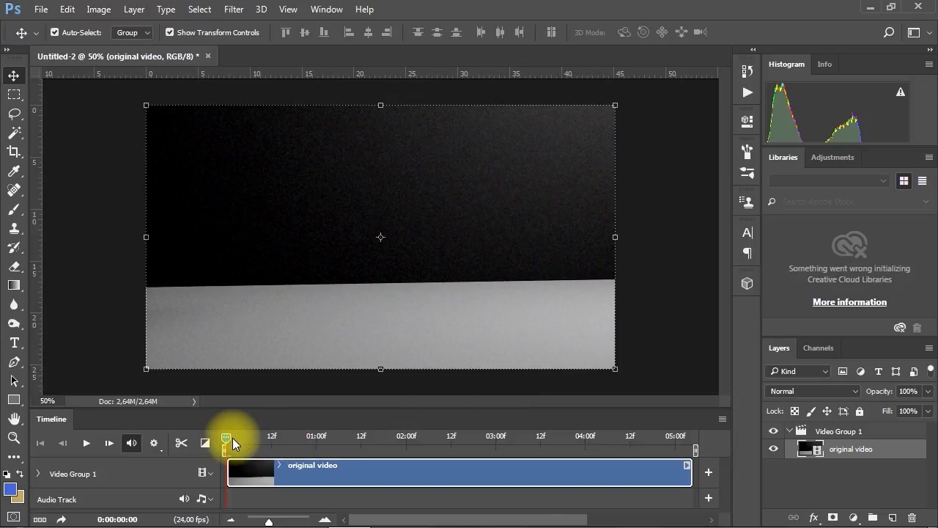
- Scrub through the clip and examine the image noise around the blue chess piece up close at several frames
left_click_drag(232, 437, 450, 444)
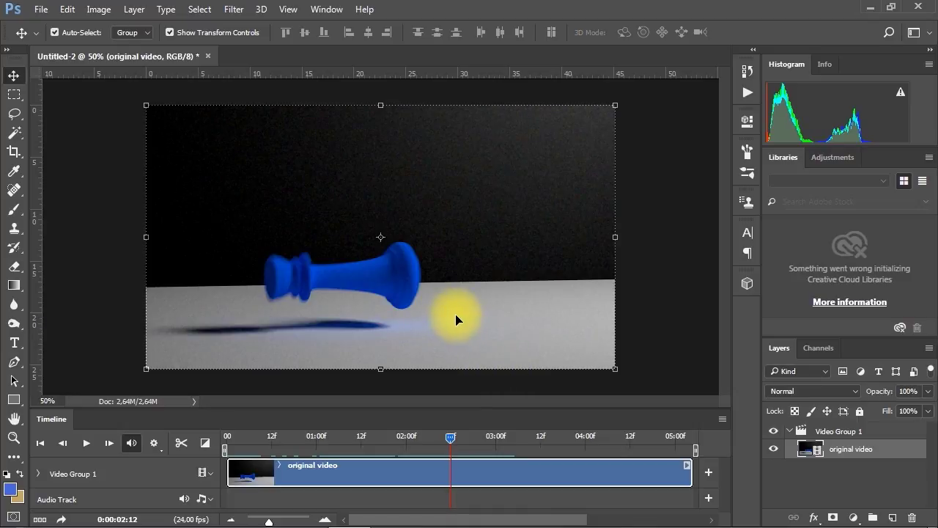
key("ctrl+space")
left_click(422, 293)
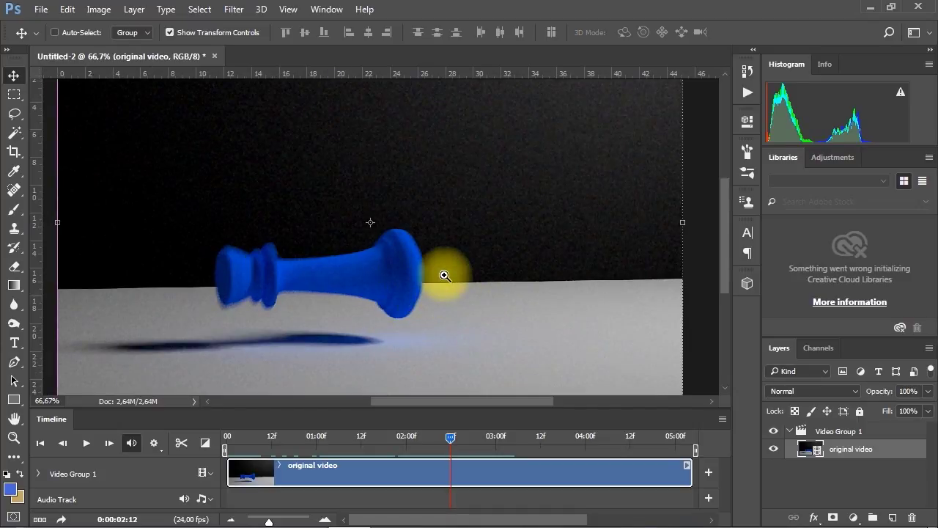
left_click(445, 272)
mouse_move(445, 434)
left_mouse_down()
mouse_move(414, 437)
mouse_move(456, 439)
mouse_move(423, 438)
mouse_move(435, 438)
left_mouse_up()
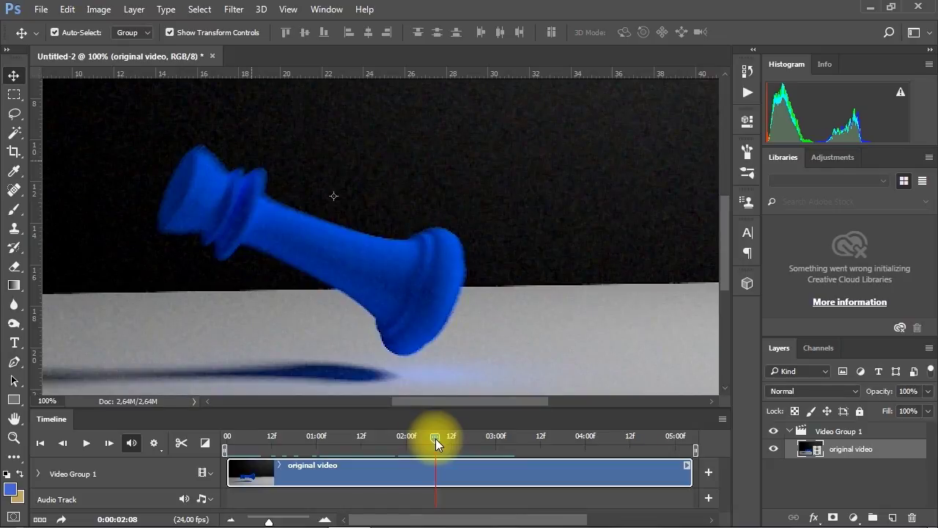
left_click(411, 214, "ctrl+alt")
left_click(409, 220, "ctrl+alt")
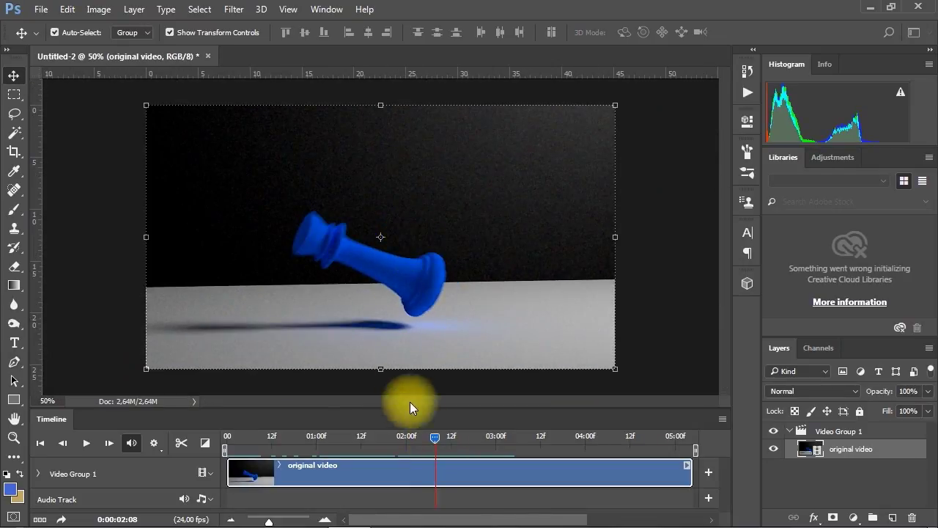
left_click_drag(434, 439, 505, 444)
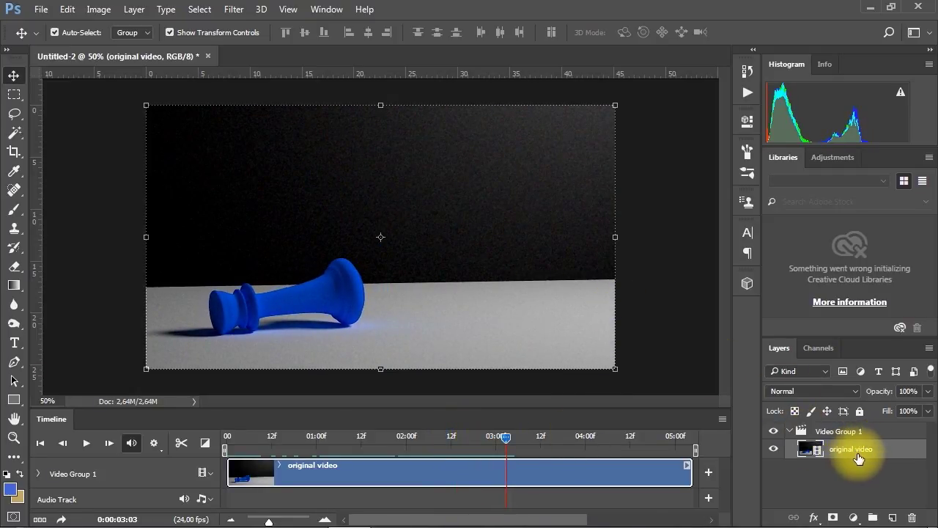
- Convert the original video layer to a smart object and open the Camera Raw Filter for it
right_click(882, 451)
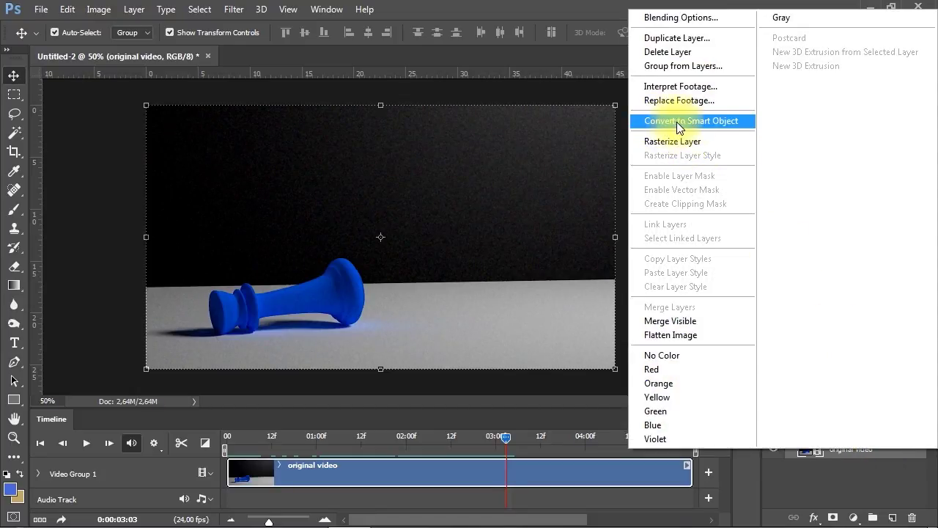
left_click(708, 123)
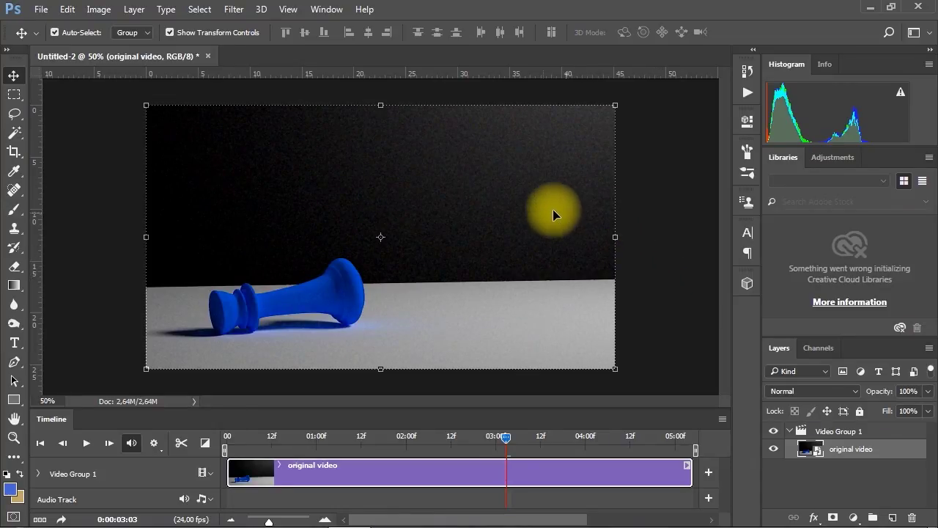
left_click(236, 12)
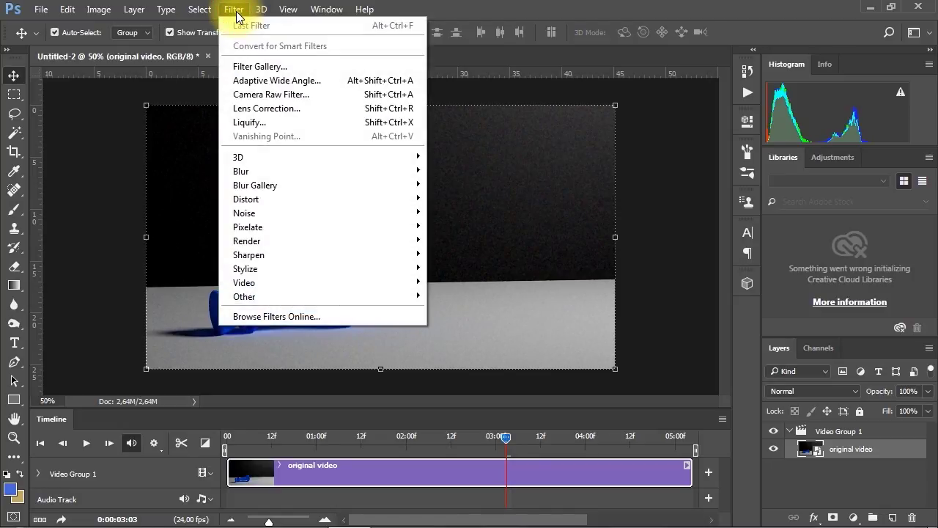
left_click(326, 93)
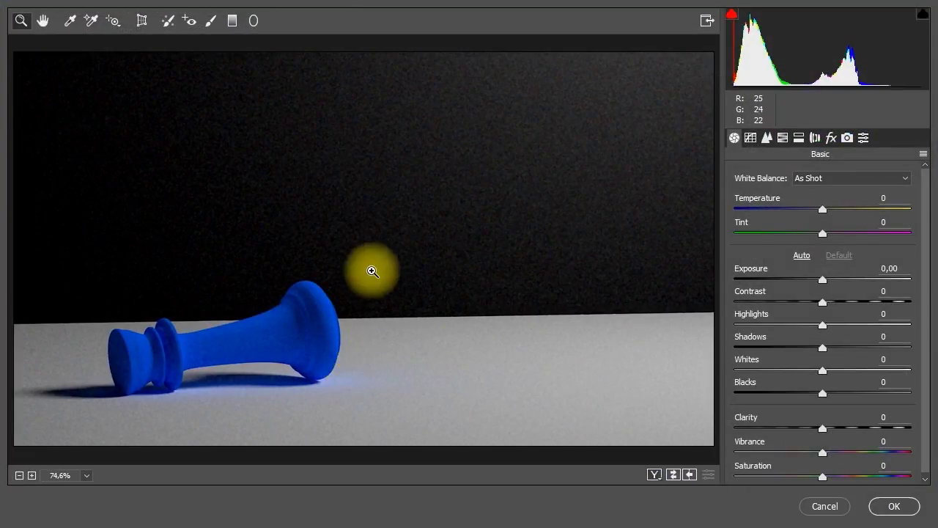
- In the Camera Raw detail settings, set the sharpening Radius to 0.5 and Detail to 0
left_click(355, 323)
left_click_drag(346, 305, 370, 291)
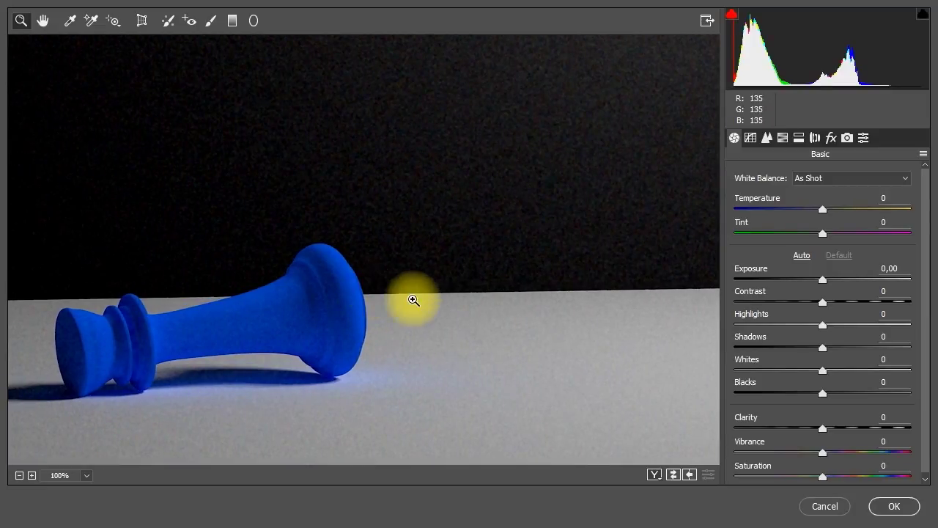
left_click(766, 137)
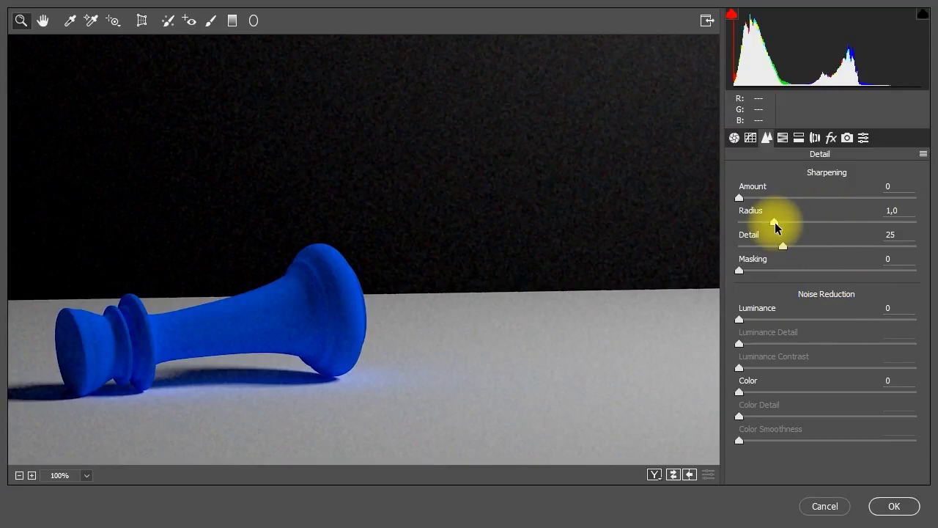
left_click_drag(775, 228, 731, 255)
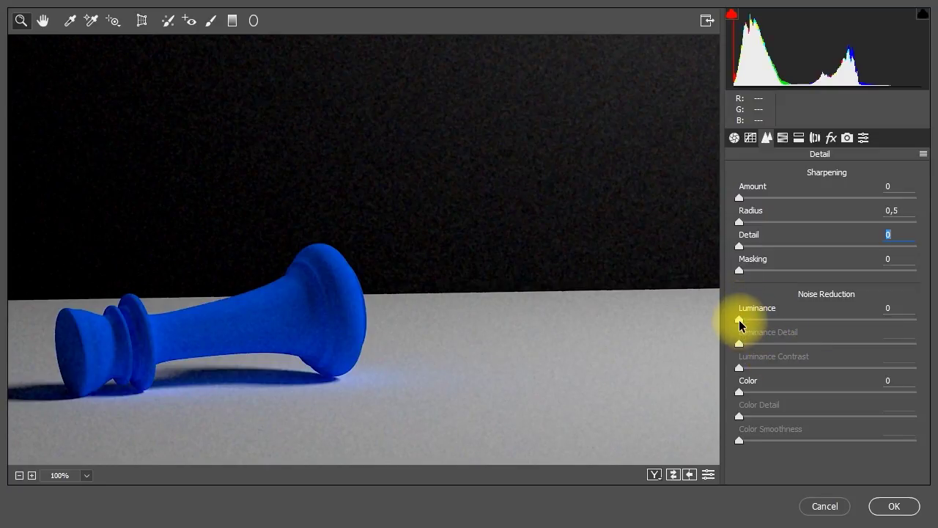
- Set the noise reduction Luminance to 100, Luminance Detail to 50, Color to 100 and Color Detail to 0
left_click_drag(738, 323, 922, 318)
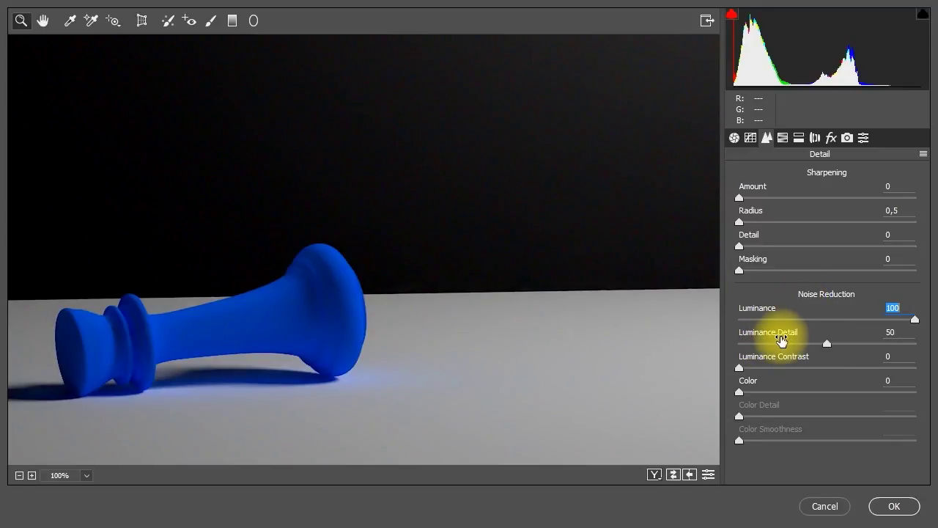
left_click(826, 342)
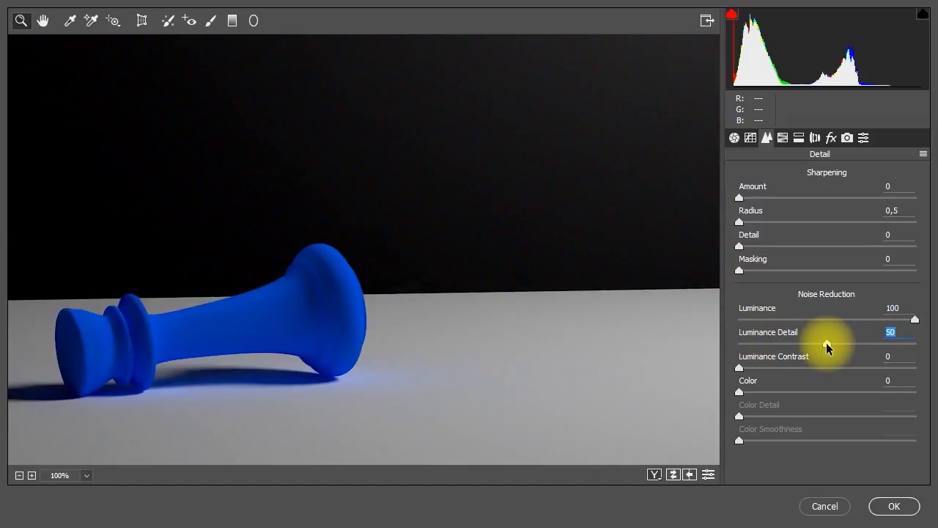
mouse_move(826, 342)
left_mouse_down()
mouse_move(916, 345)
mouse_move(811, 342)
left_mouse_up()
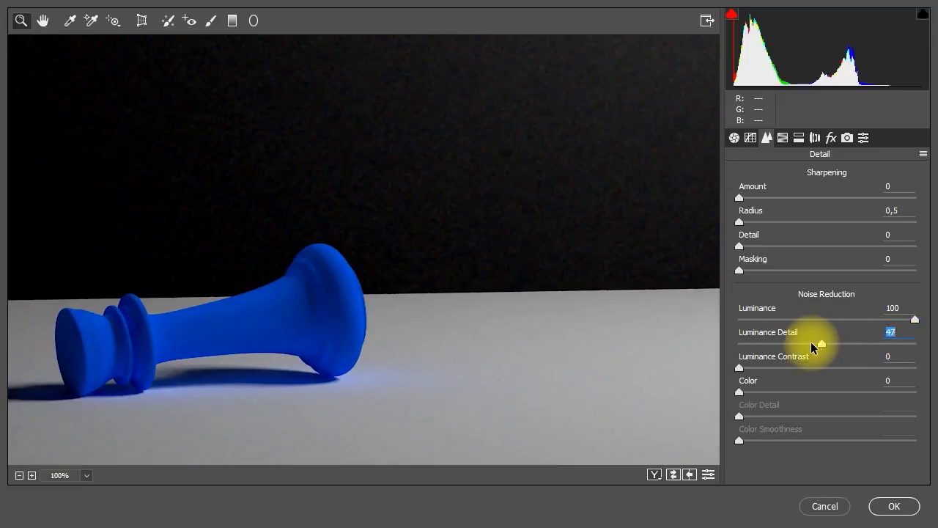
left_click_drag(736, 342, 826, 341)
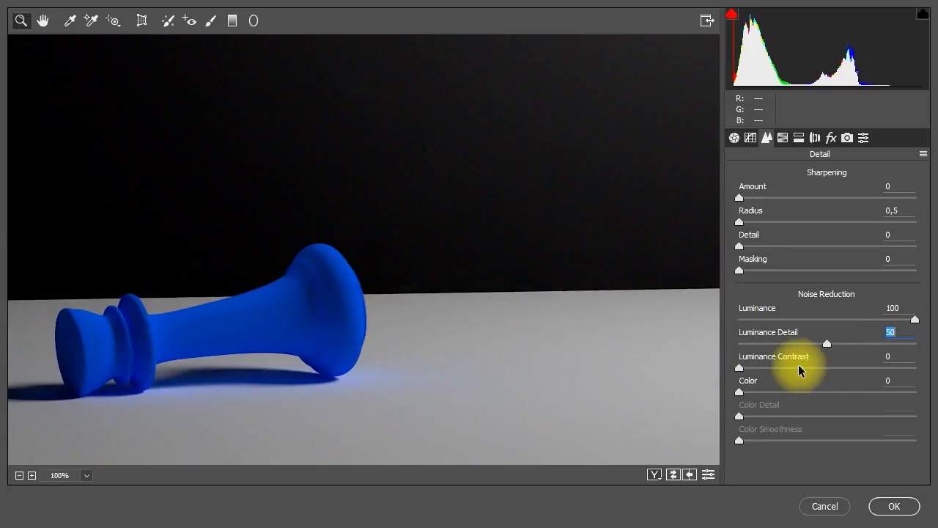
left_click_drag(739, 391, 915, 392)
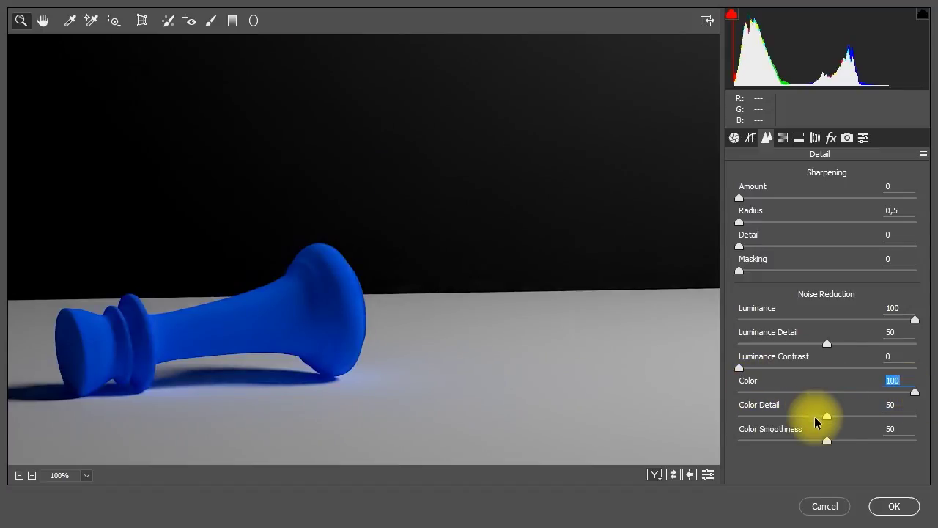
left_click_drag(826, 416, 725, 418)
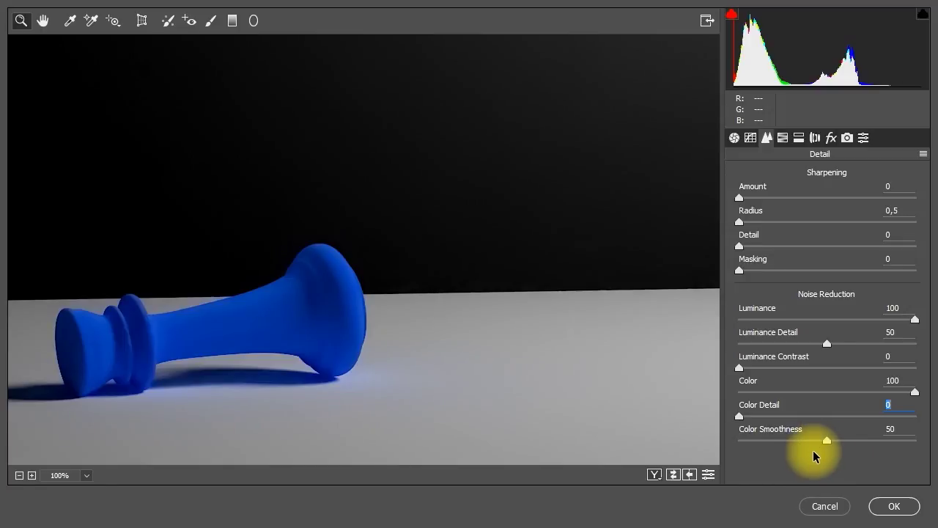
- Set the parametric tone curve to Highlights +35, Lights +43, Darks -15 and Shadows -13, and apply the filter
left_click(750, 138)
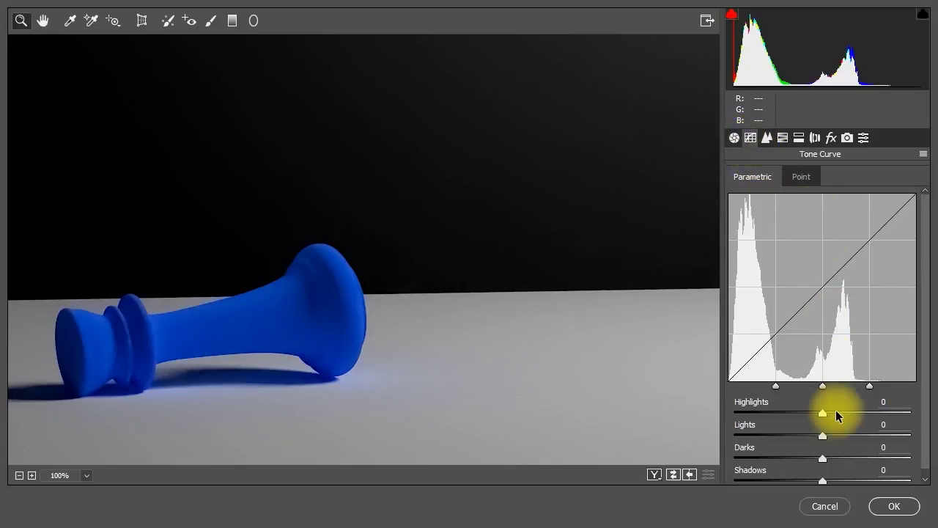
left_click(925, 361)
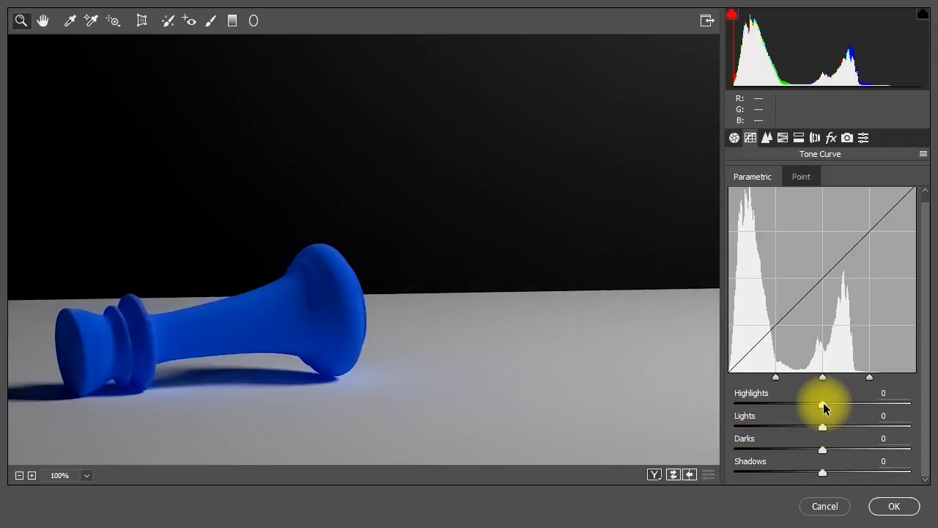
left_click_drag(823, 405, 861, 426)
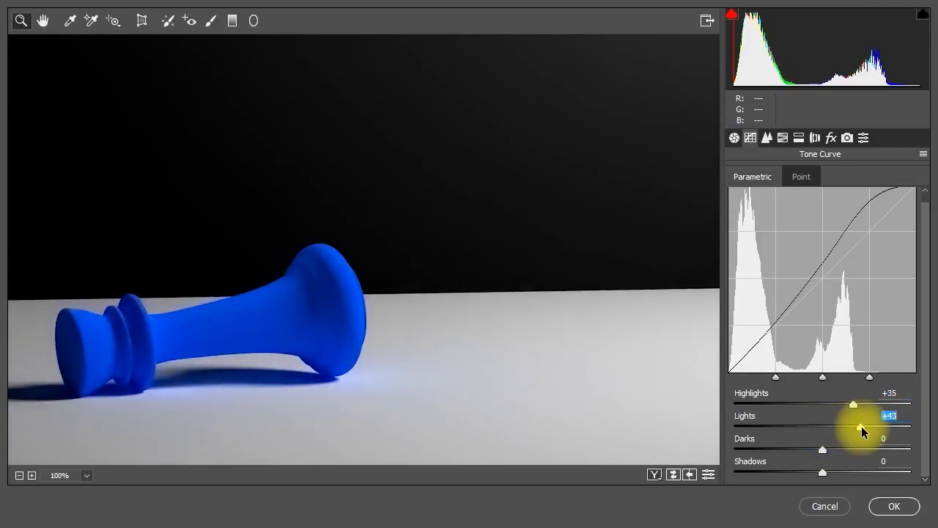
left_click_drag(823, 450, 811, 473)
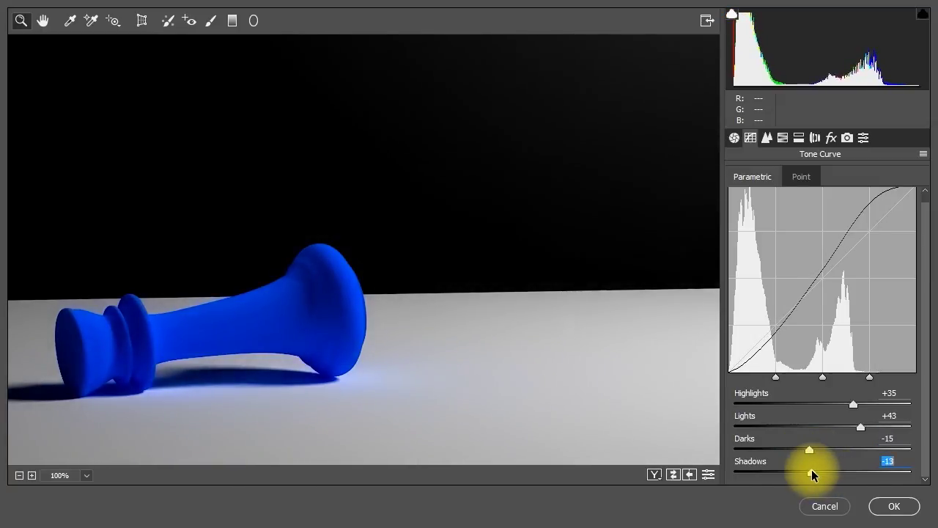
left_click(894, 505)
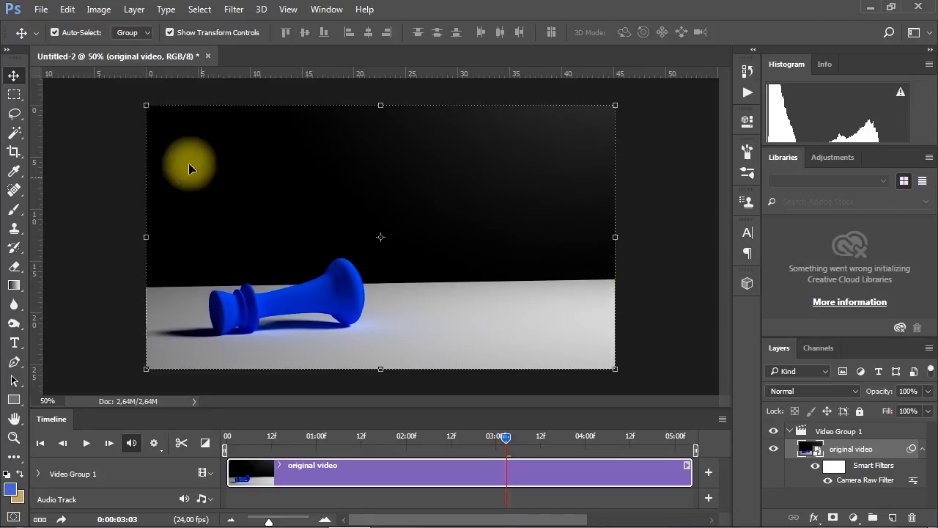
- Open the Render Video export settings and name the output file Result, keeping its .mov extension
left_click(41, 9)
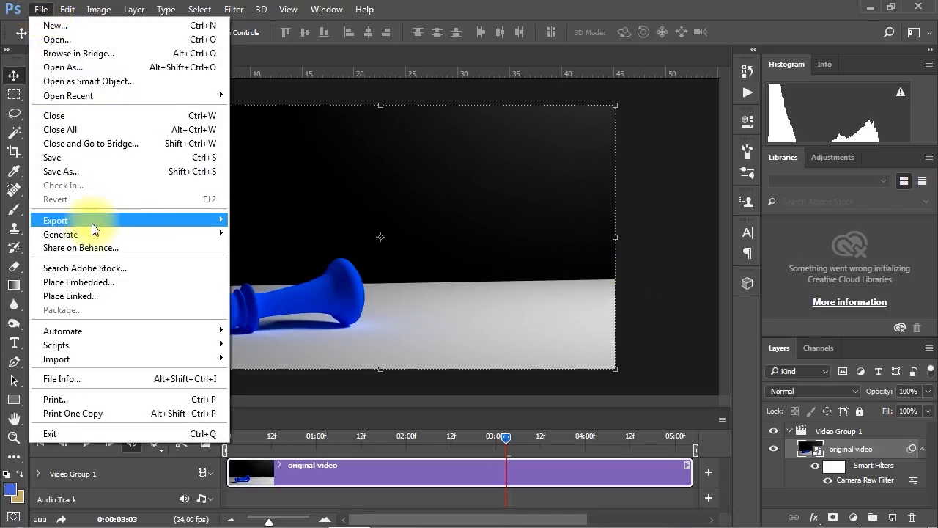
mouse_move(88, 223)
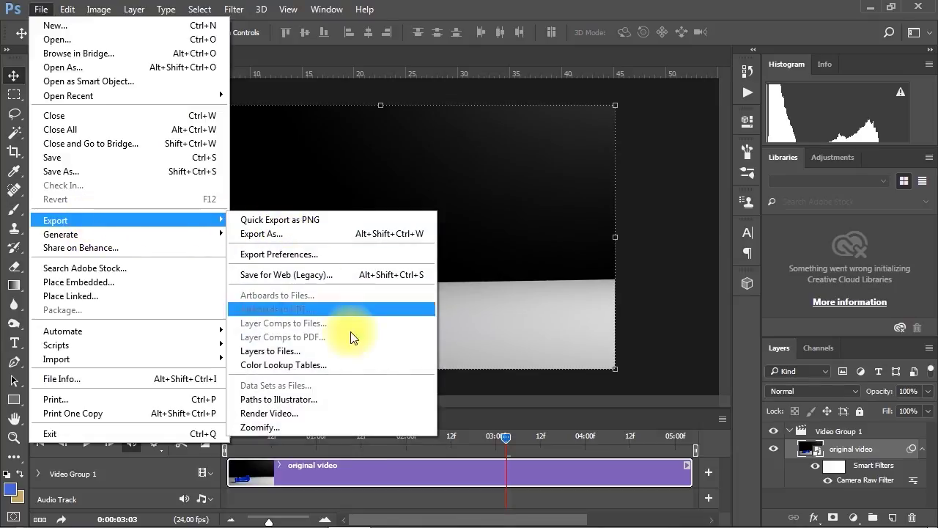
left_click(315, 414)
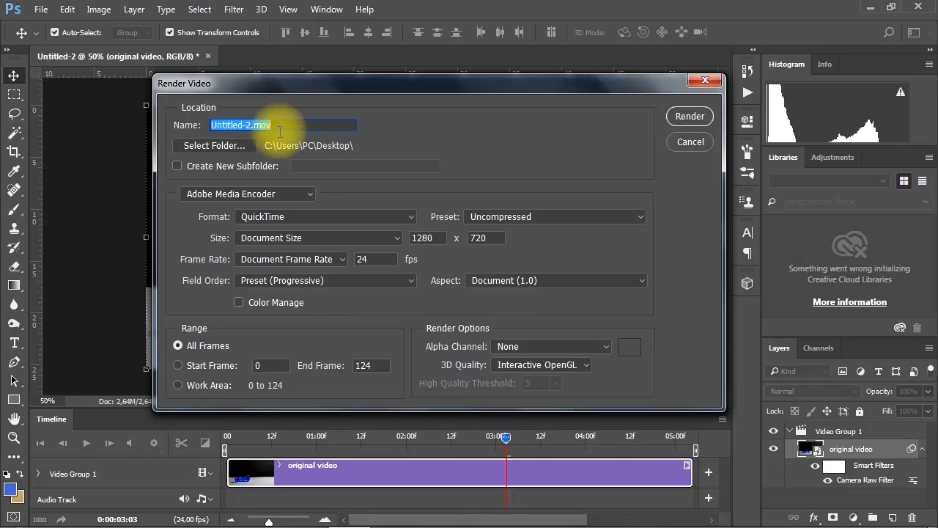
left_click(250, 125)
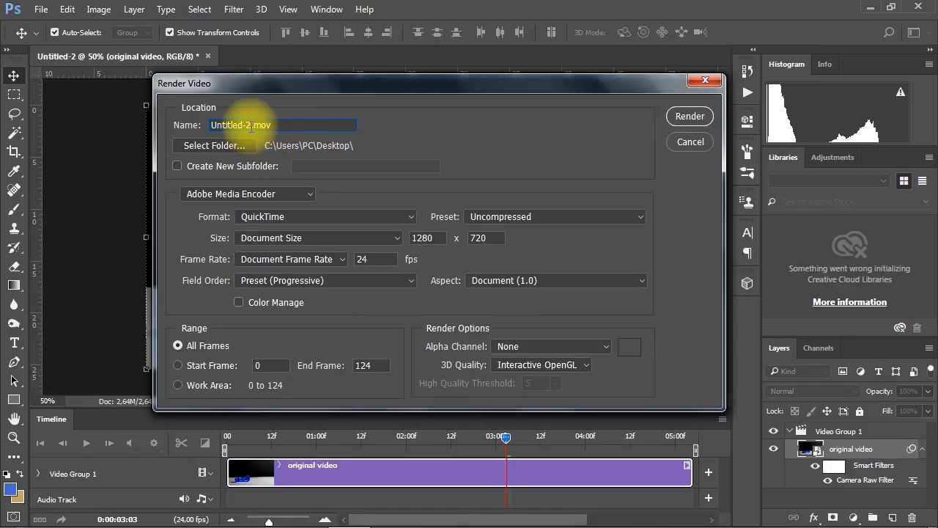
left_click_drag(250, 125, 189, 132)
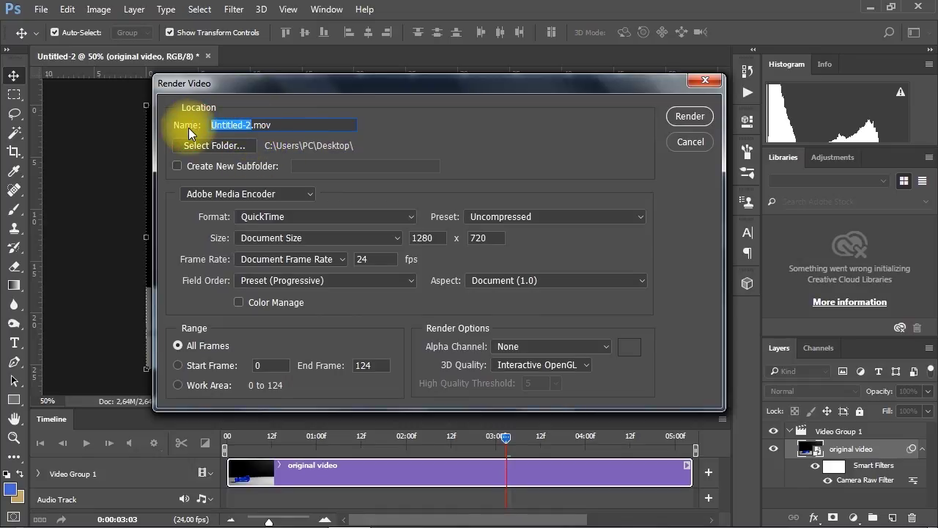
type("Result")
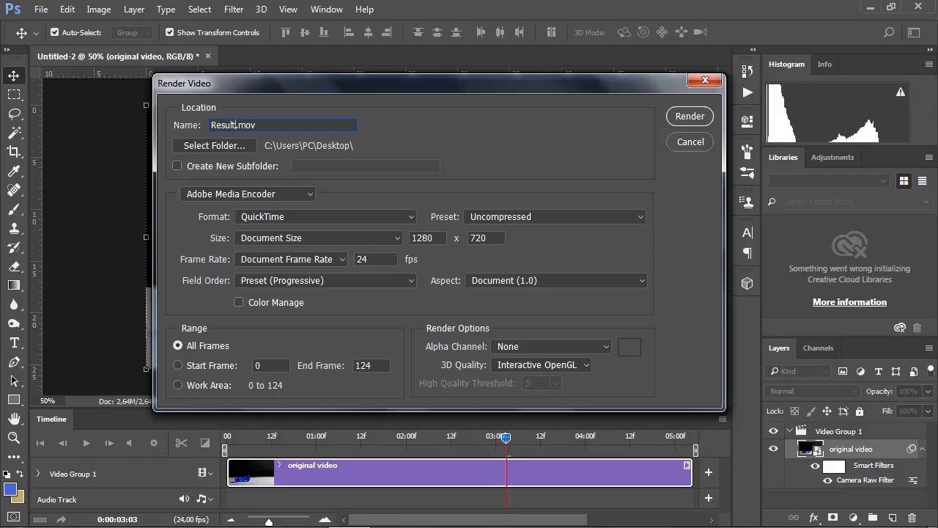
- Choose the Desktop as the render folder and Adobe Media Encoder as the encoder
left_click(223, 148)
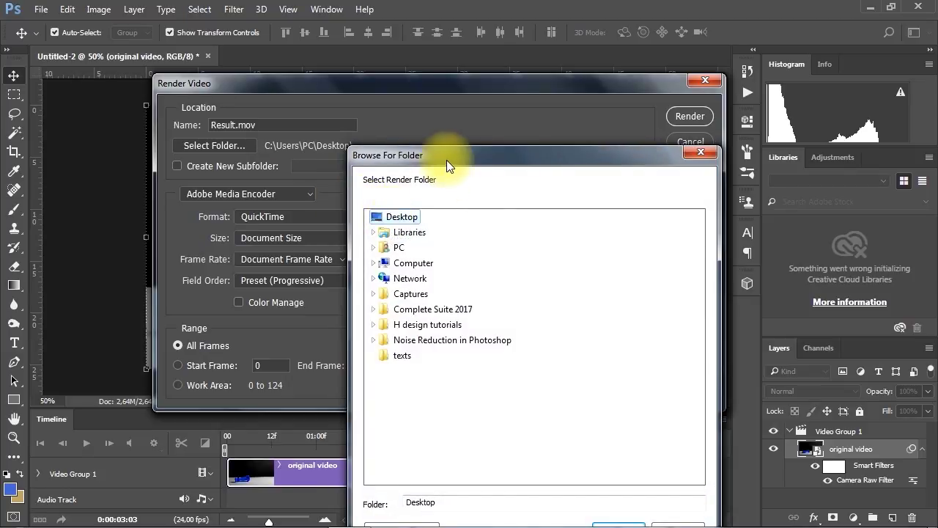
left_click_drag(446, 160, 442, 33)
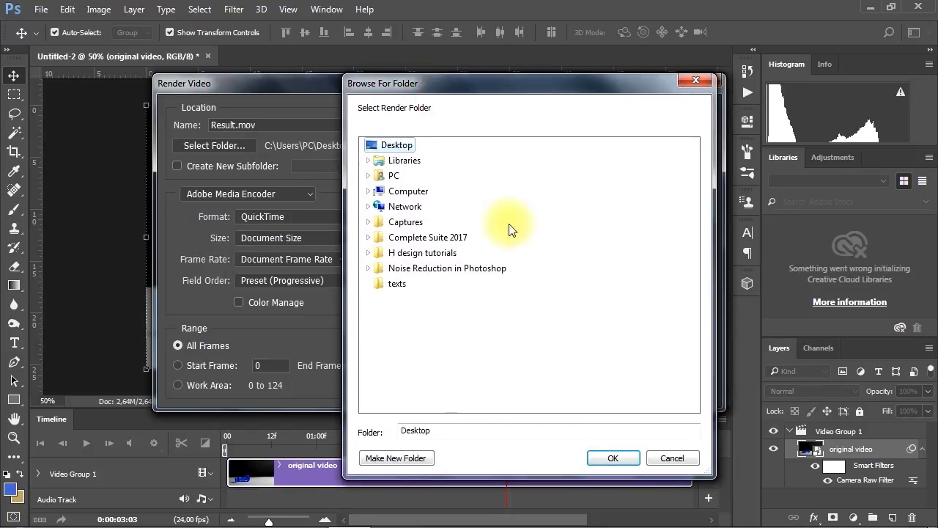
left_click(607, 452)
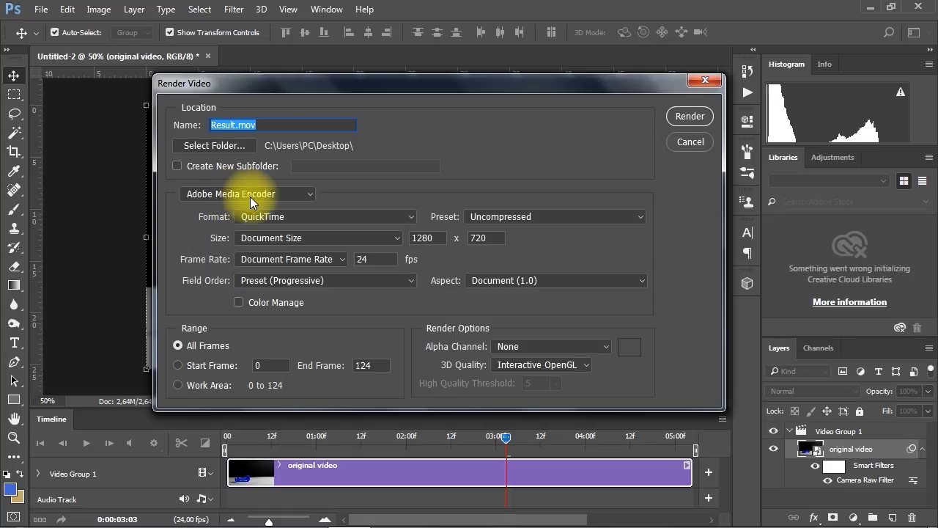
left_click(296, 192)
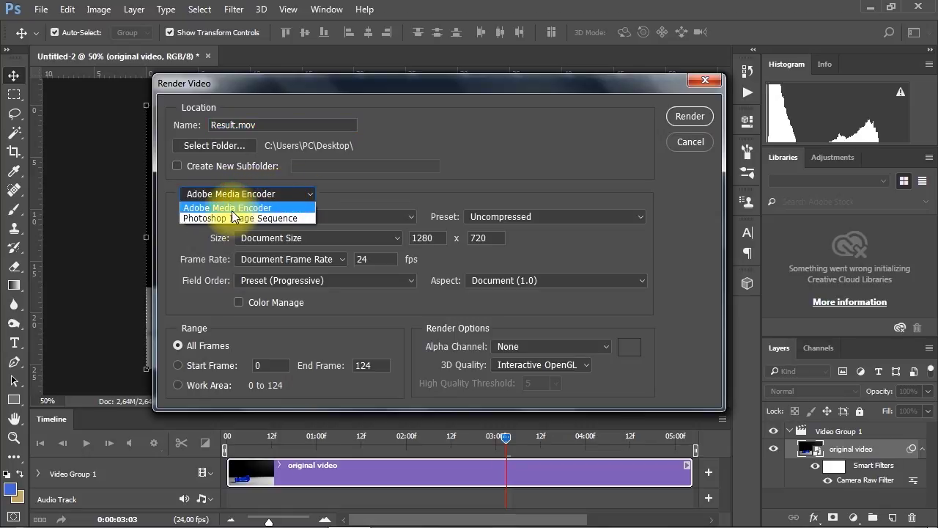
left_click(211, 204)
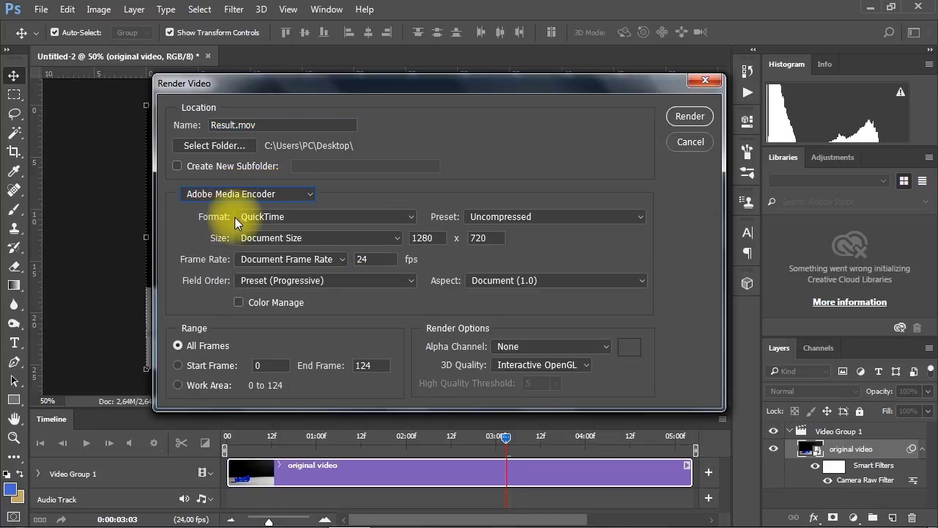
- Set the render format to H.264 with the High Quality preset
left_click(331, 218)
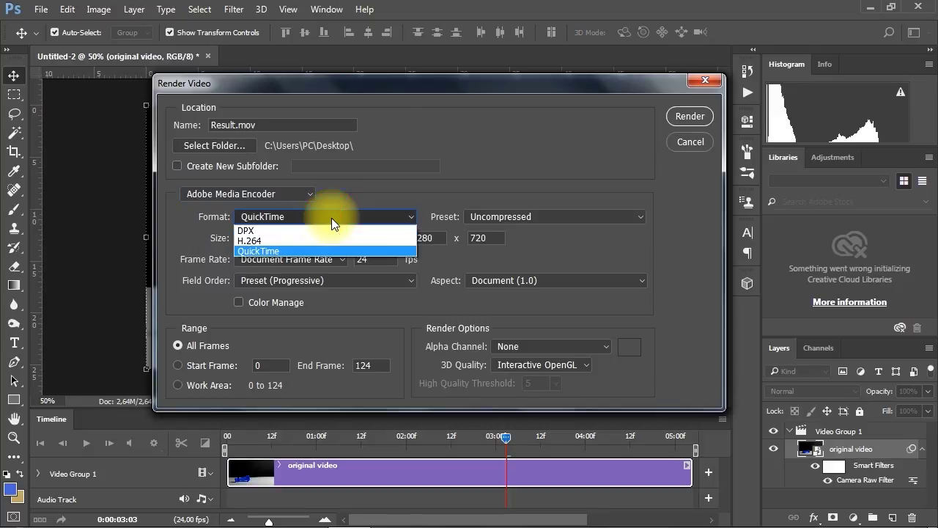
left_click(286, 241)
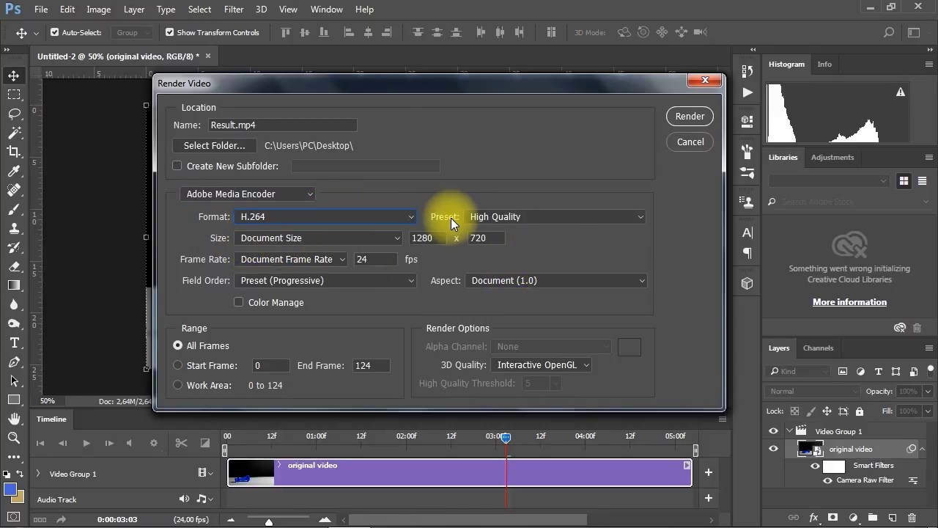
left_click(534, 217)
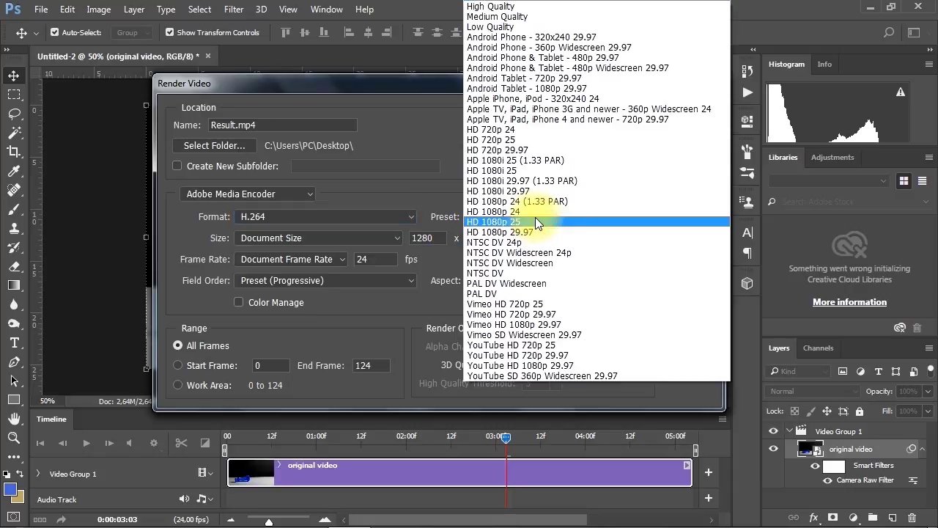
left_click(505, 6)
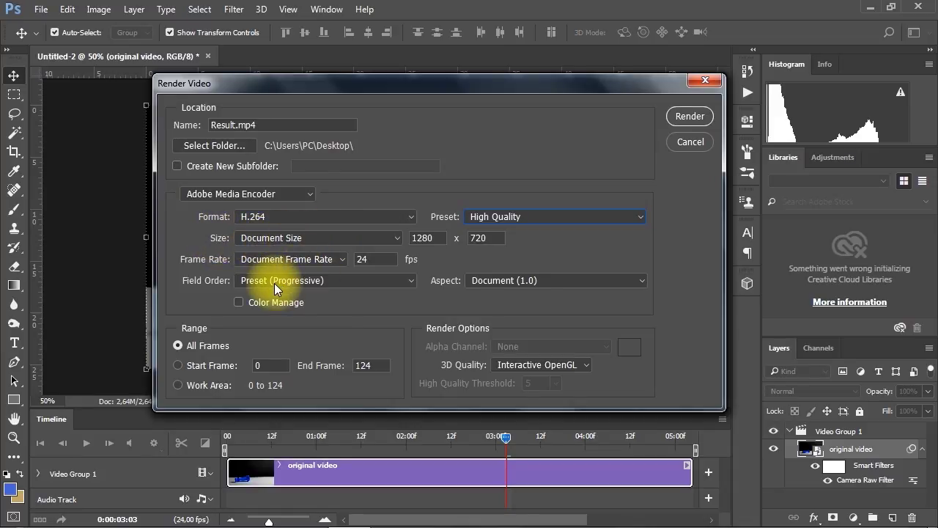
- Set the render size to Document Size and the frame rate to Document Frame Rate
left_click(338, 238)
left_click(296, 252)
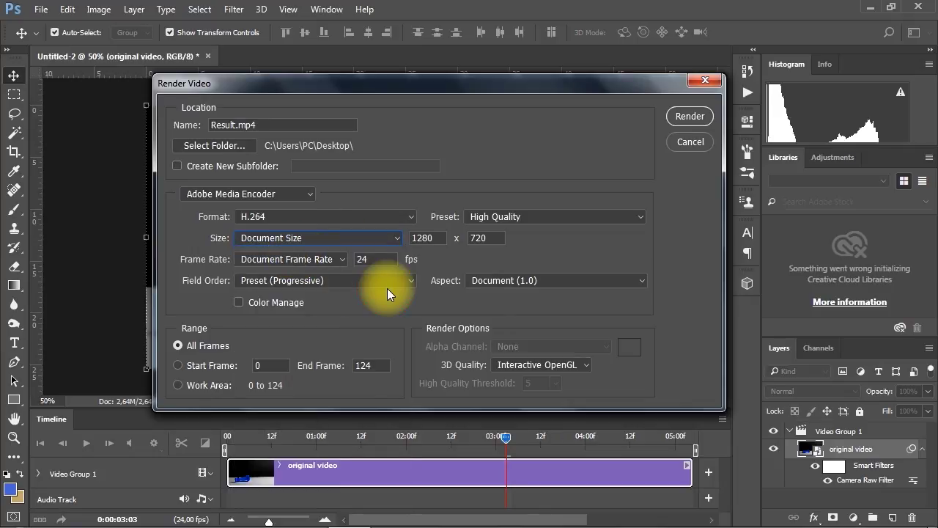
left_click(315, 261)
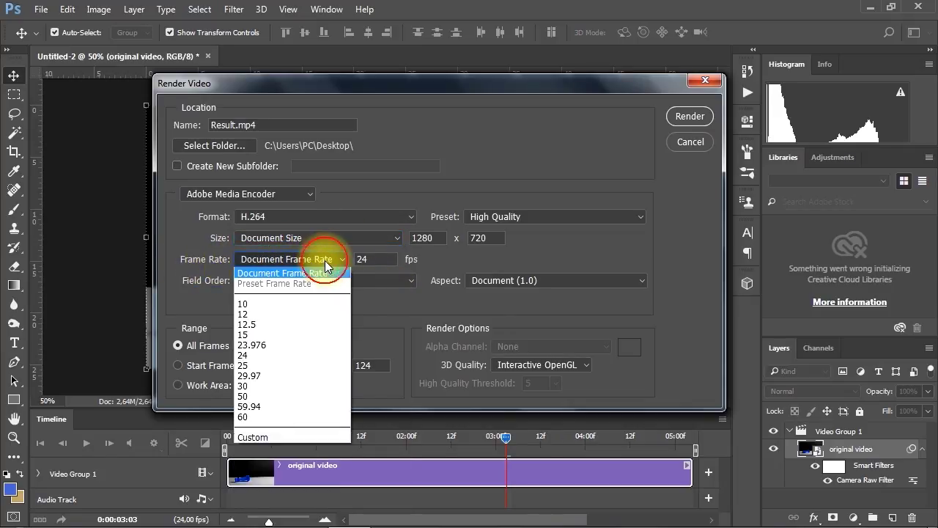
left_click(315, 272)
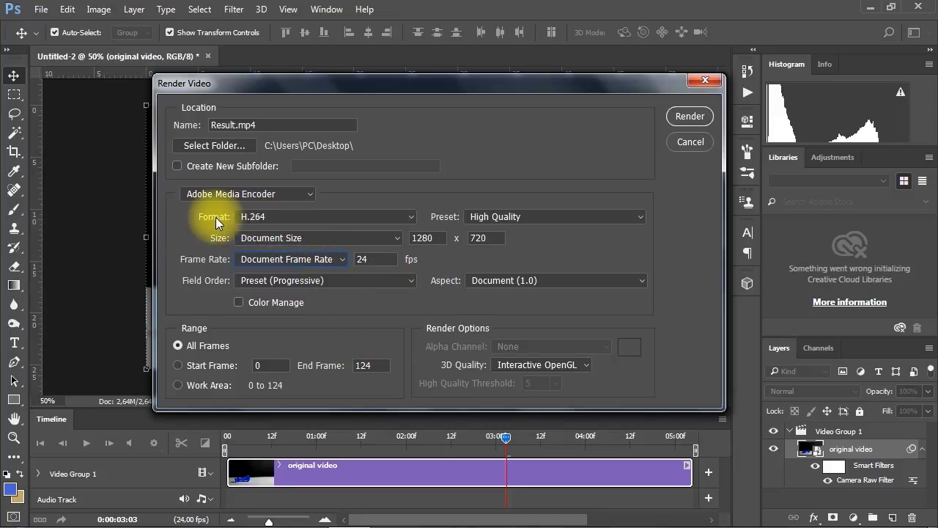
- Set the format to QuickTime with the Uncompressed preset and render the video
left_click(338, 217)
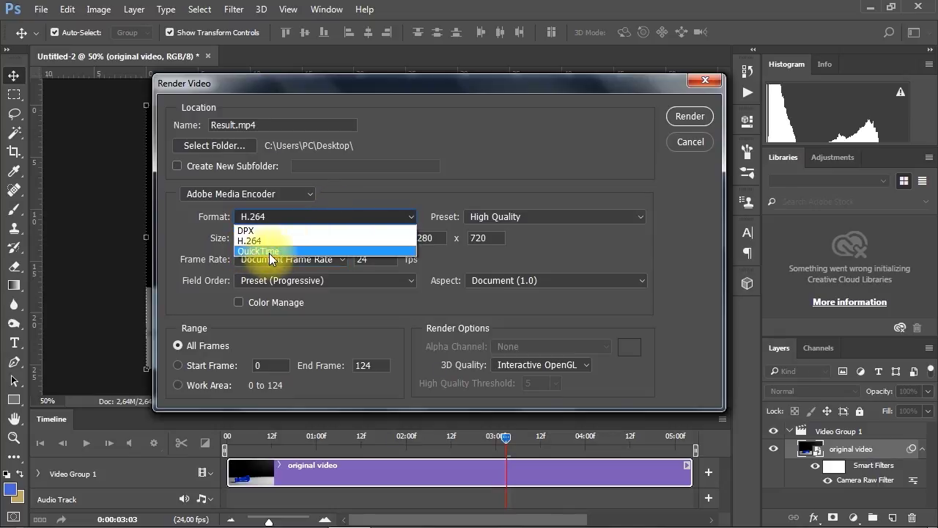
left_click(292, 251)
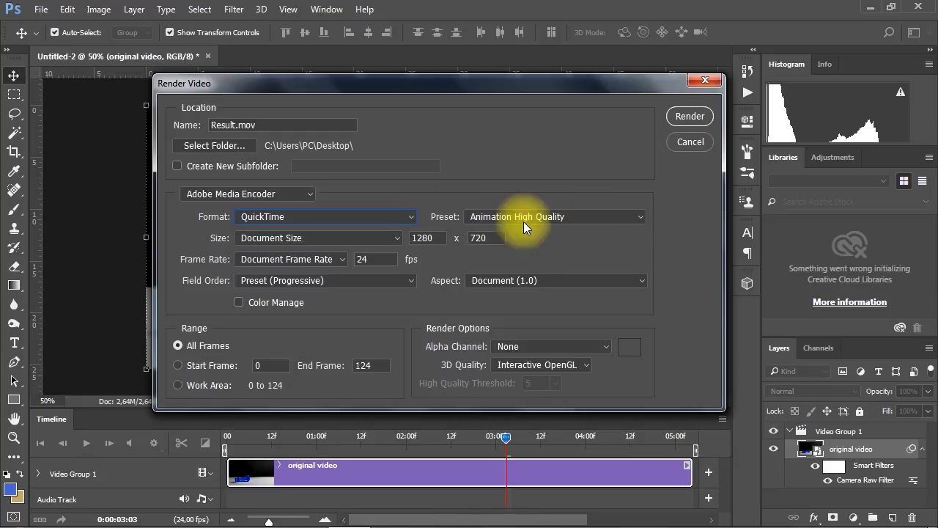
left_click(582, 219)
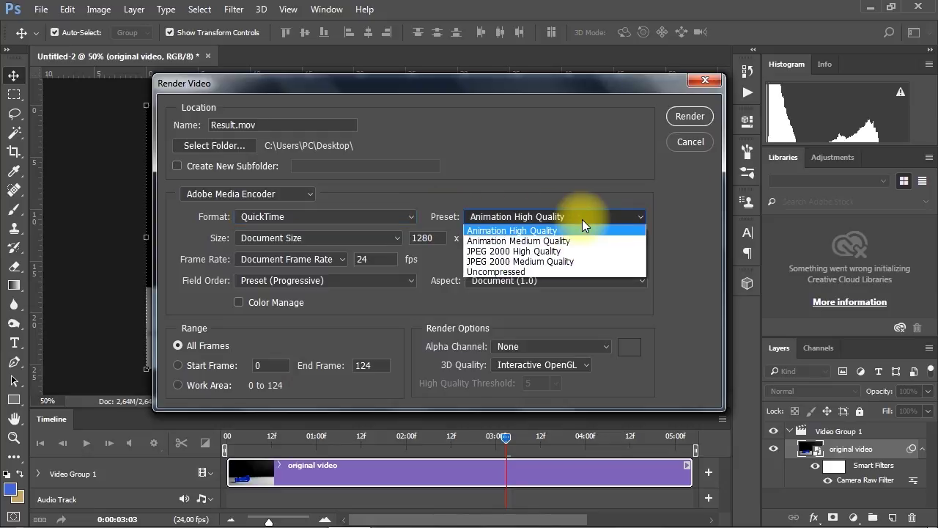
left_click(502, 272)
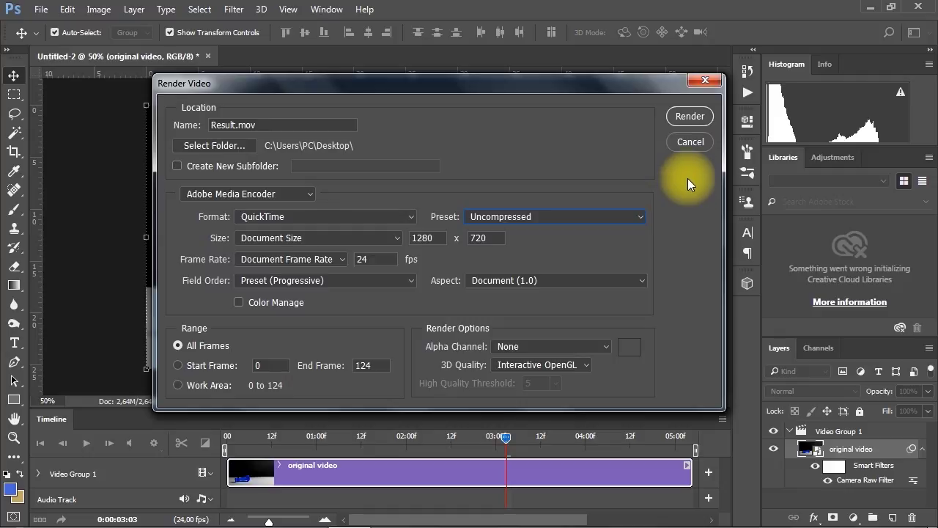
left_click(695, 121)
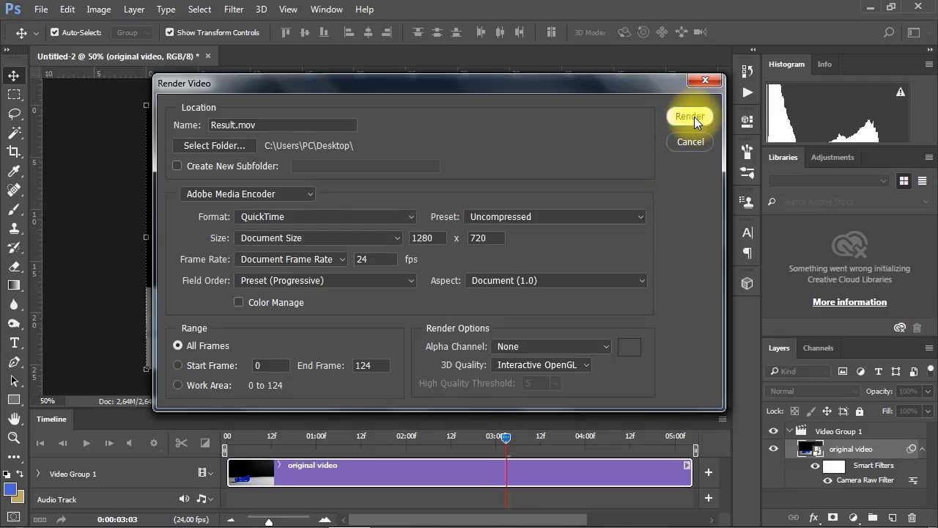